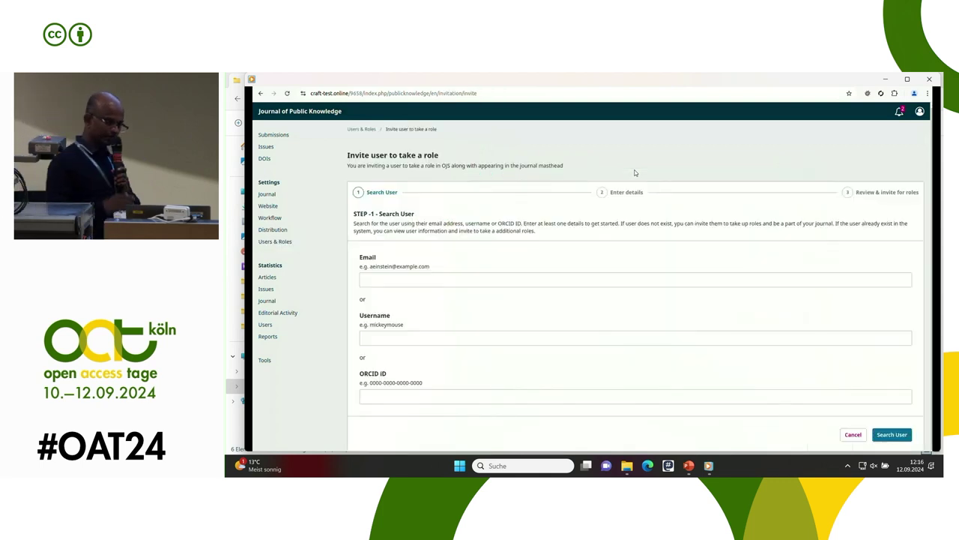
Search for the new user by their e-mail address in the Search User step
key("Tab")
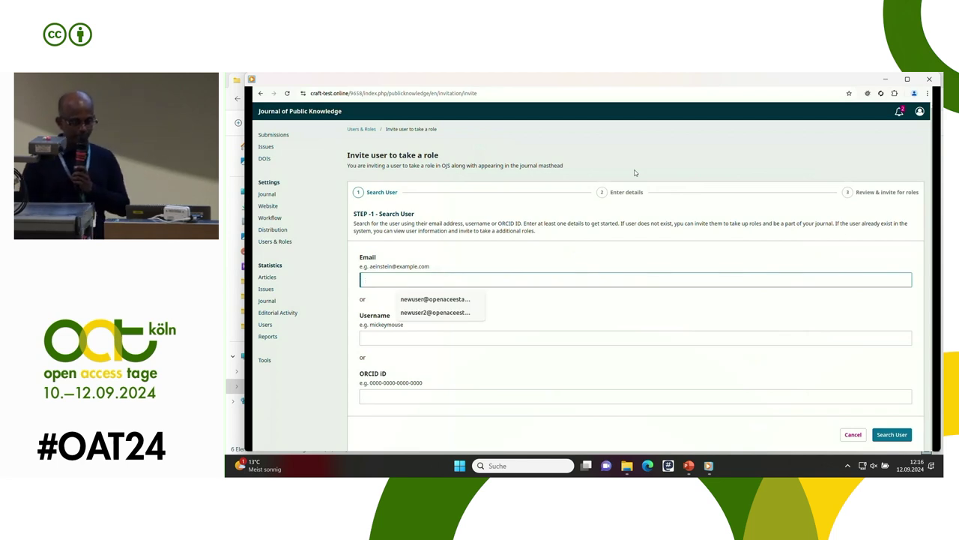
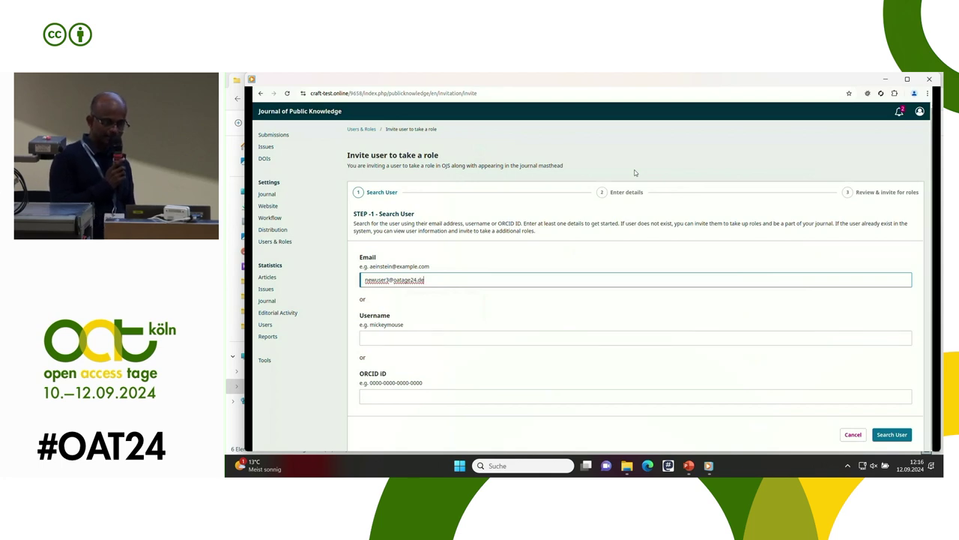
scroll(635, 172, "down", 1)
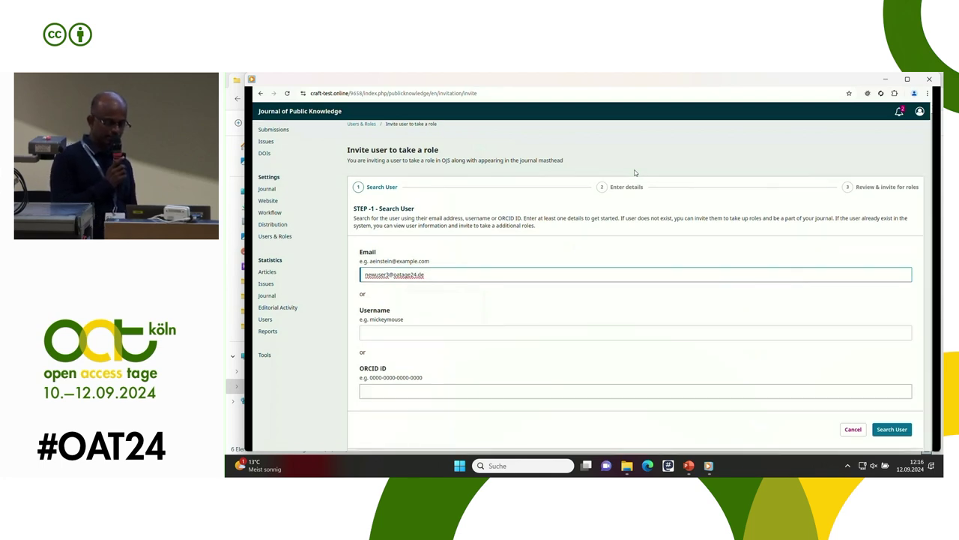
key("ctrl+a")
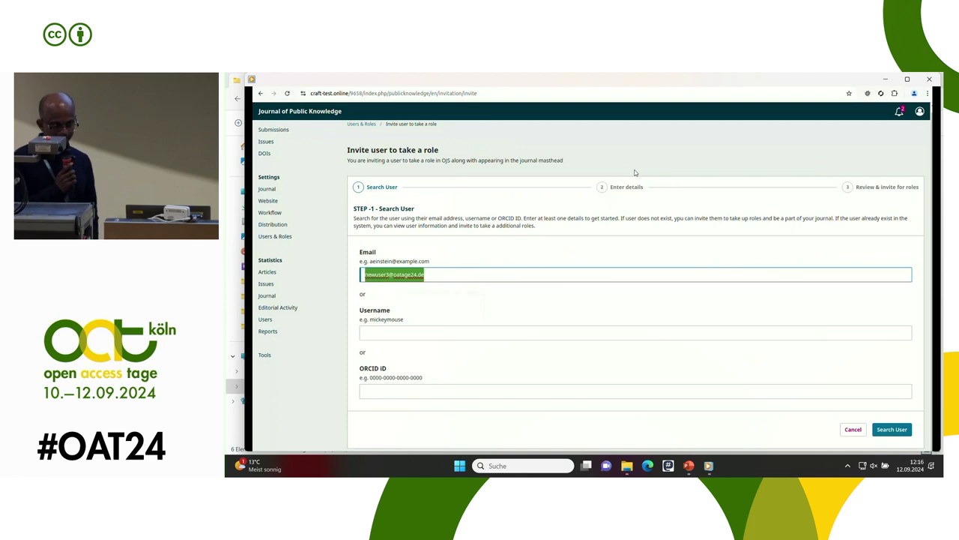
key("ctrl+a")
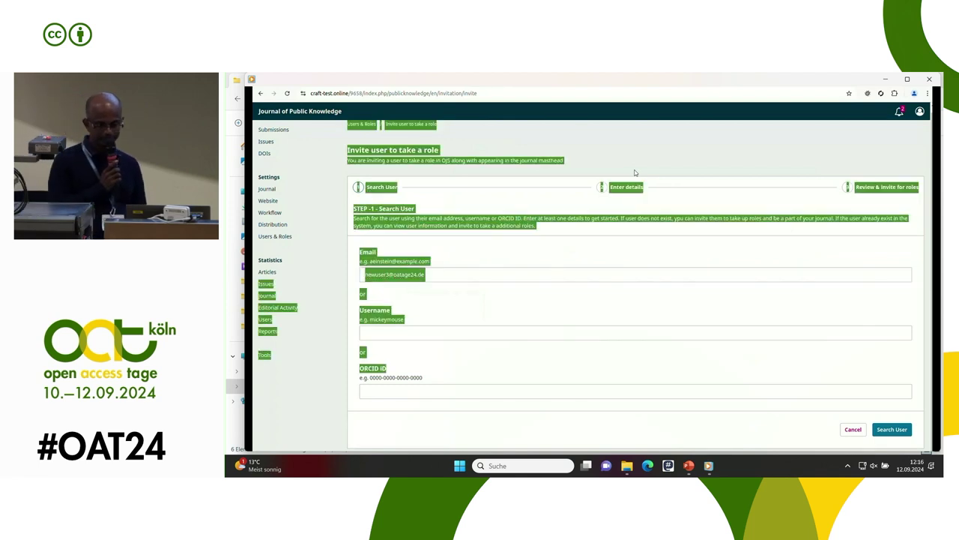
left_click(635, 172)
key("Return")
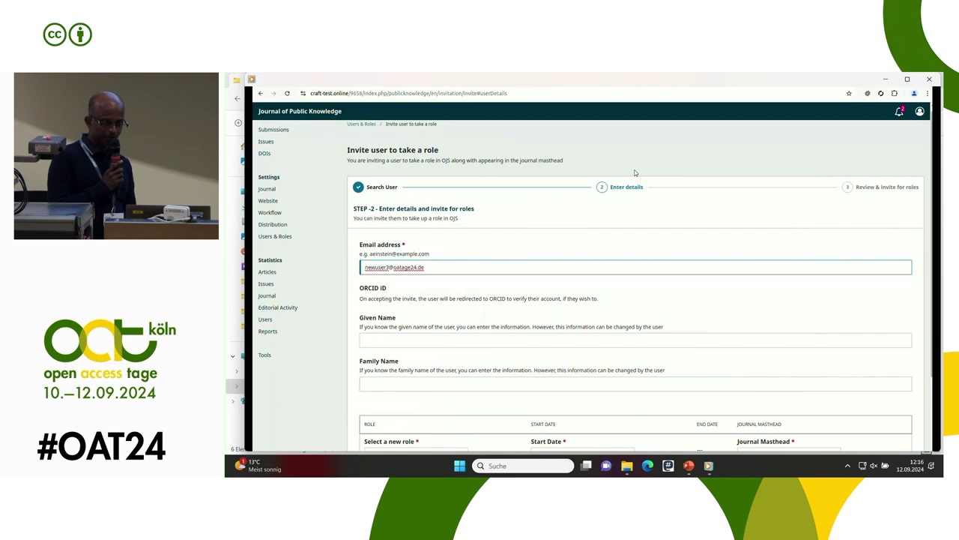
Enter the new user's given name and family name
scroll(635, 172, "down", 2)
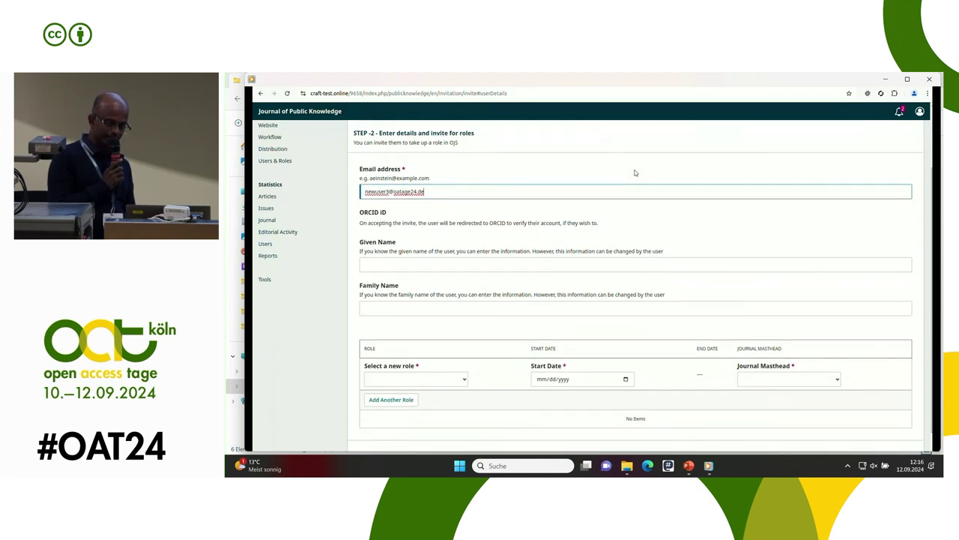
key("Tab")
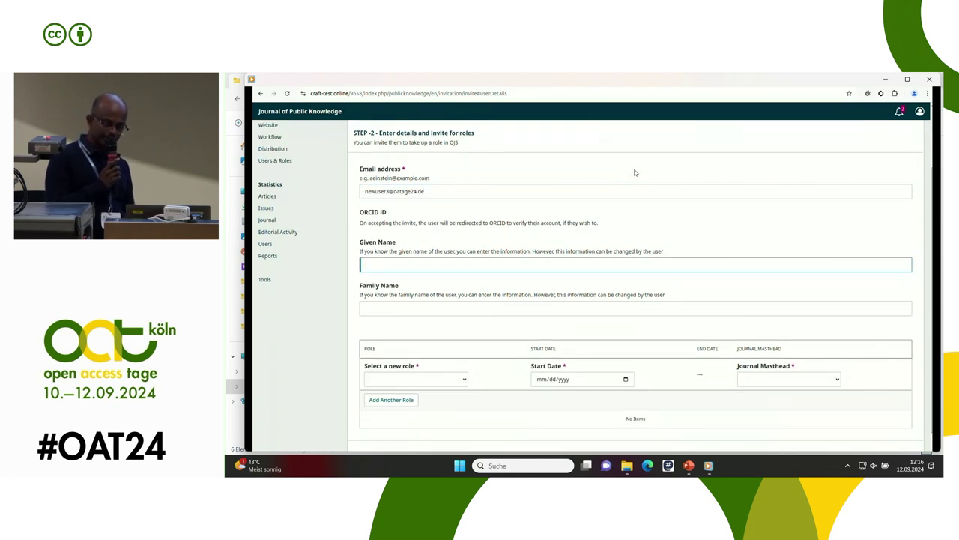
type("new")
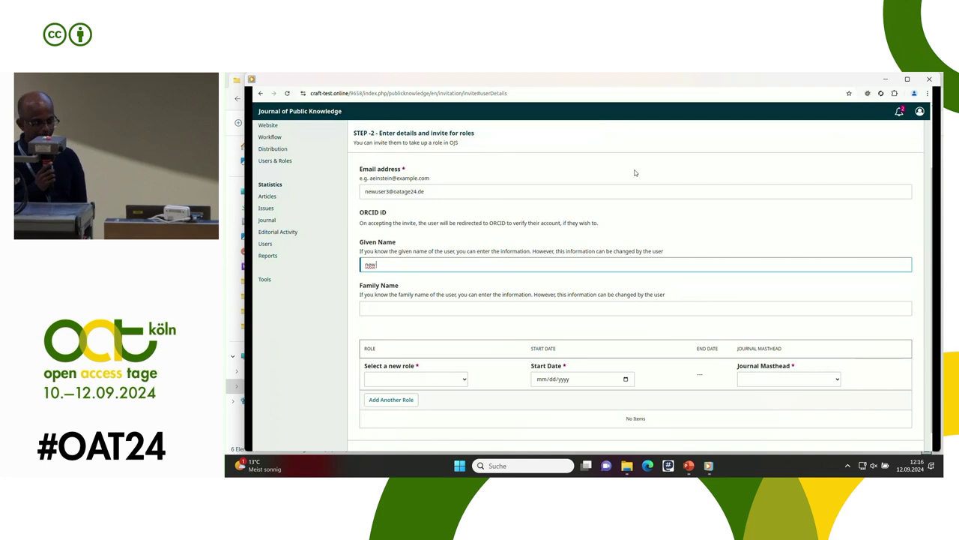
key("Tab")
type("user")
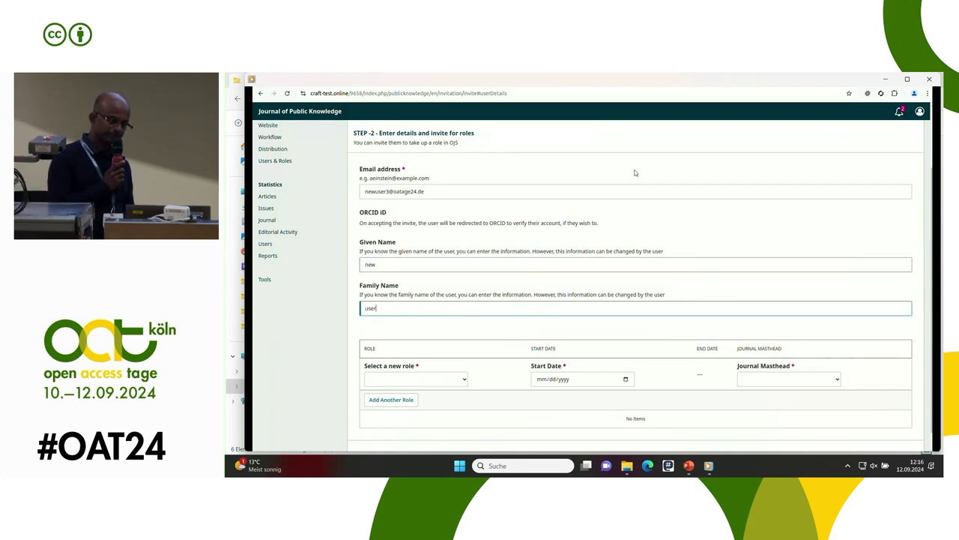
type("3")
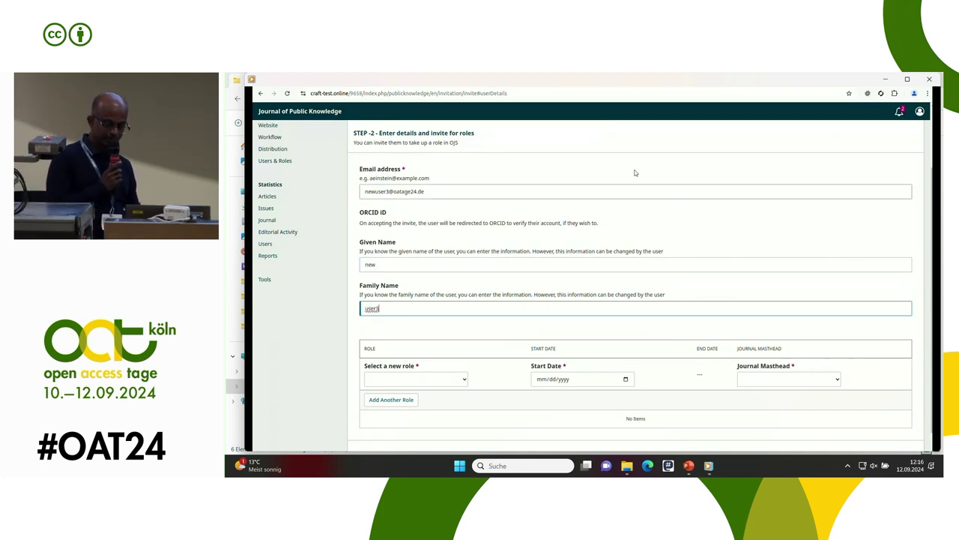
key("shift+Tab")
key("shift+Tab")
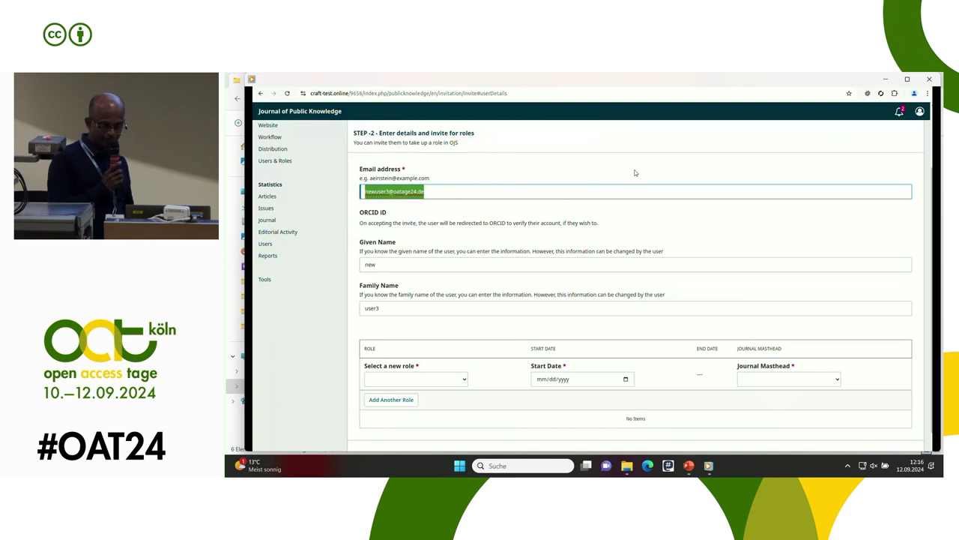
Assign the Copyeditor role starting 09/11/2024, set to Appear on the masthead
key("Tab")
key("Tab")
key("Tab")
key("alt+Down")
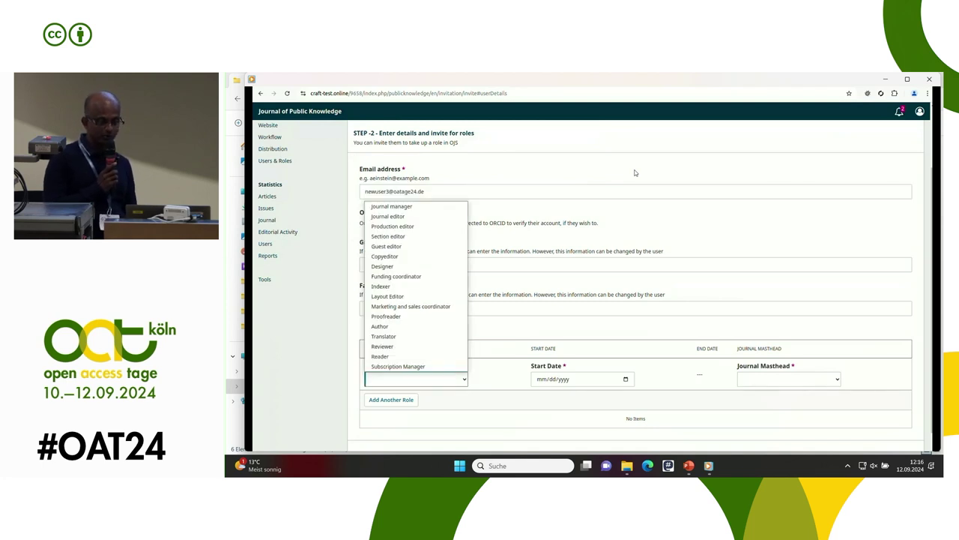
key("End")
key("Up")
key("Up")
key("Up")
key("Up")
key("Up")
key("Up")
key("Up")
key("Up")
key("Up")
key("Up")
key("Up")
key("Return")
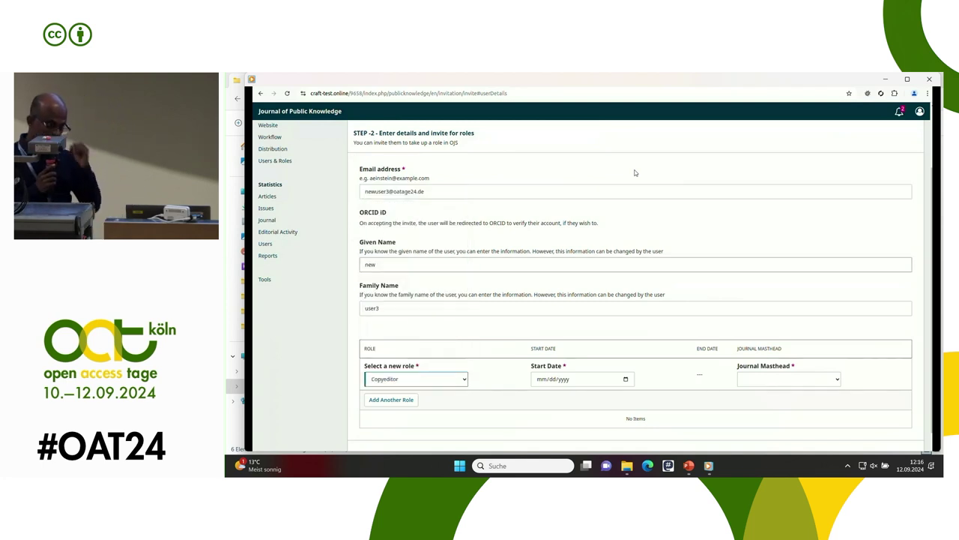
key("Tab")
key("alt+Down")
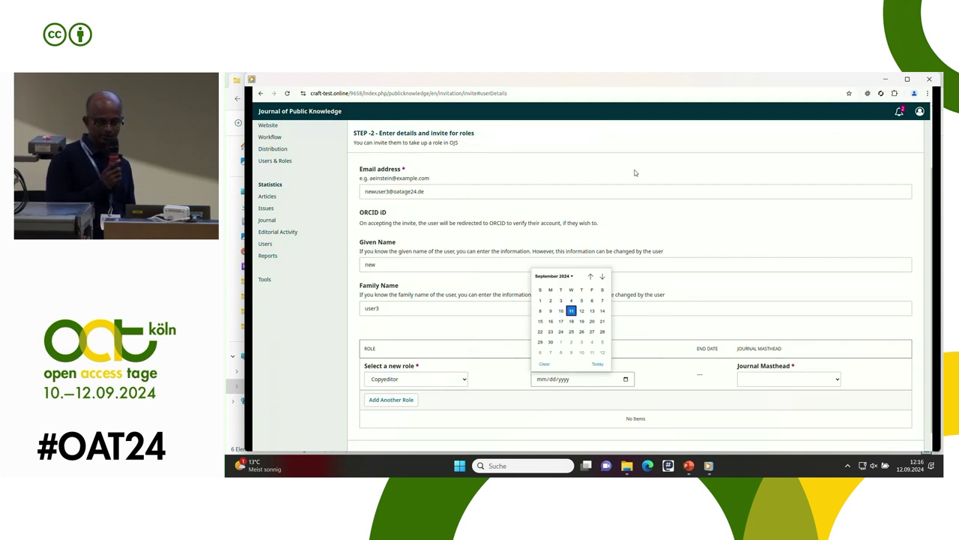
key("Return")
key("Tab")
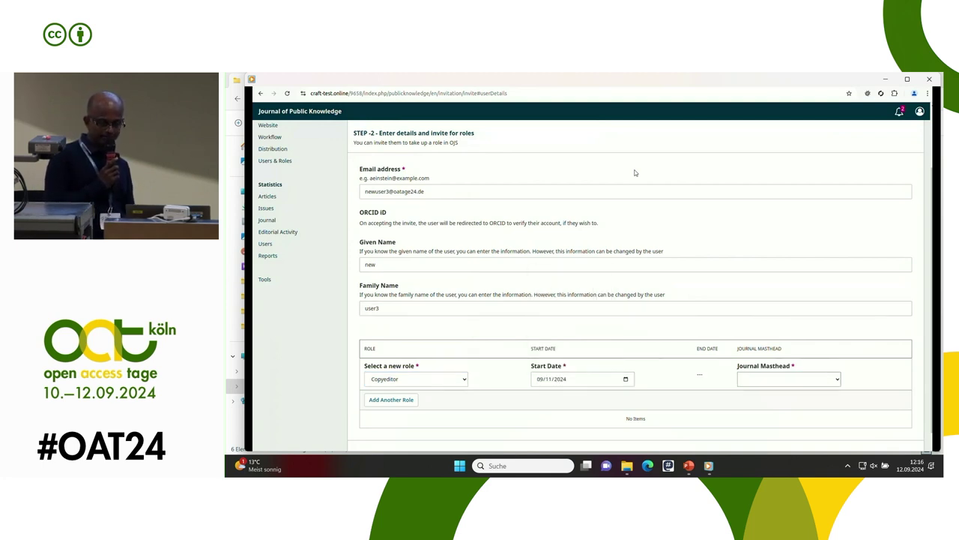
key("alt+Down")
key("Down")
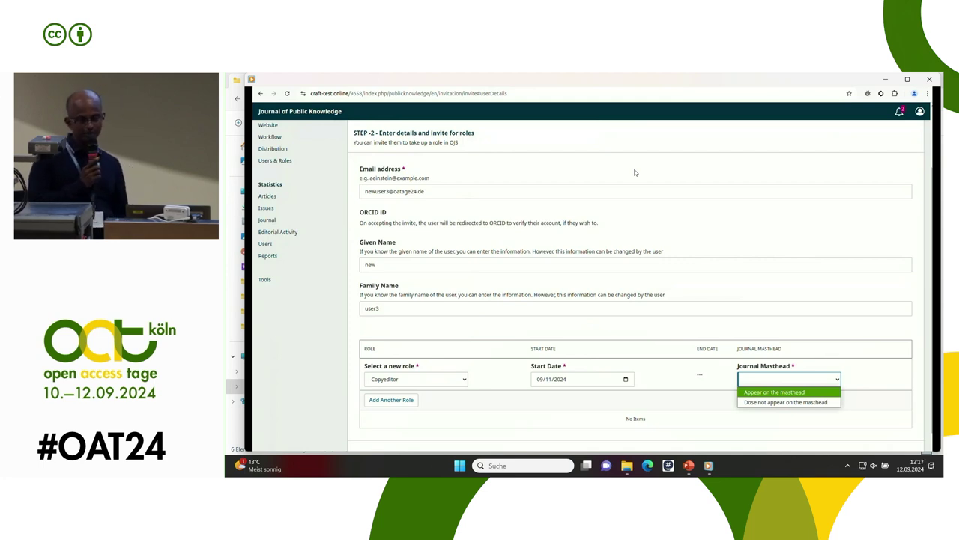
key("Return")
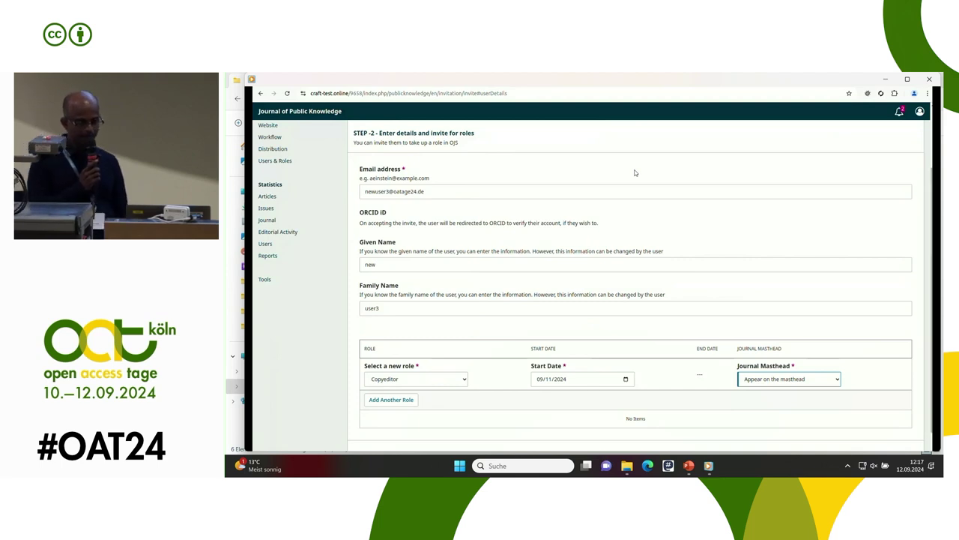
scroll(635, 172, "down", 1)
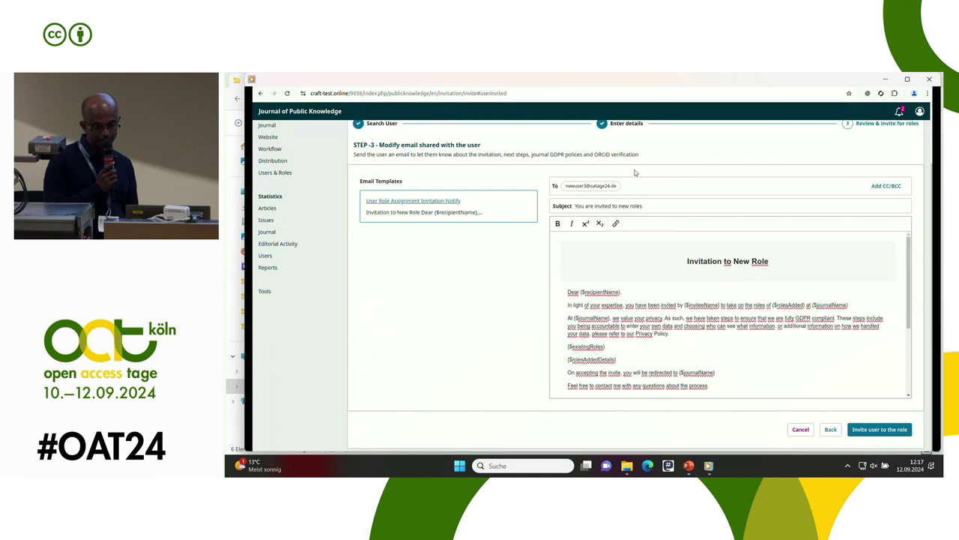
Add CC/BCC fields and review the 'Invitation to New Role' e-mail body to its end
key("Return")
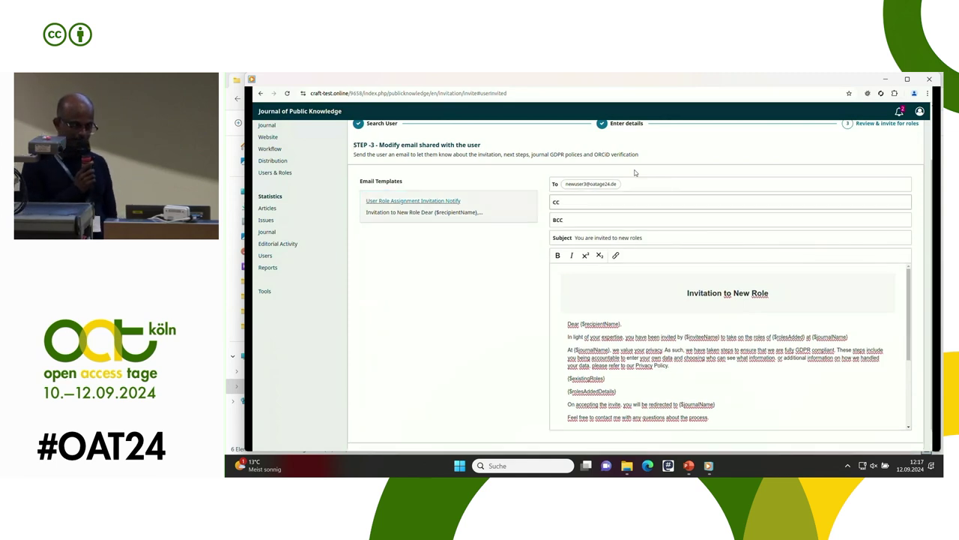
key("Tab")
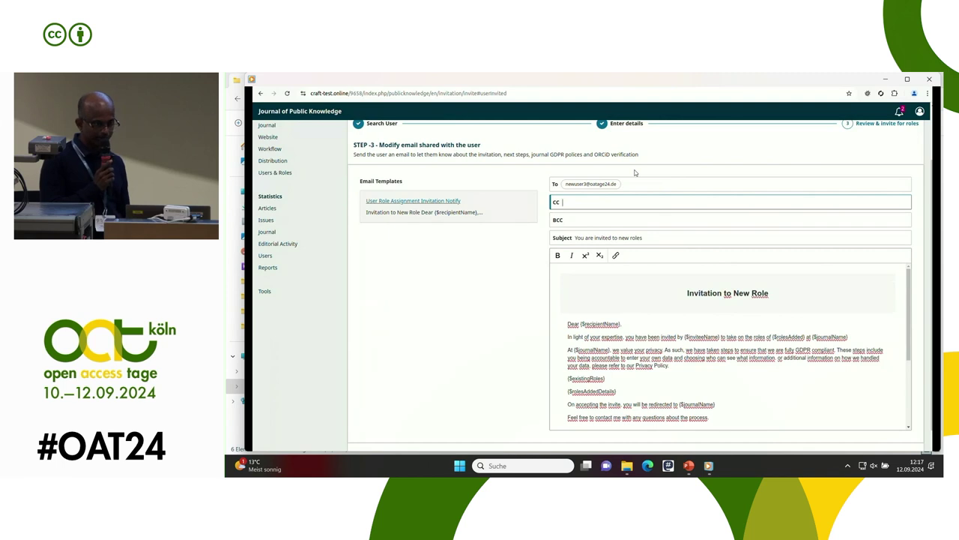
key("Tab")
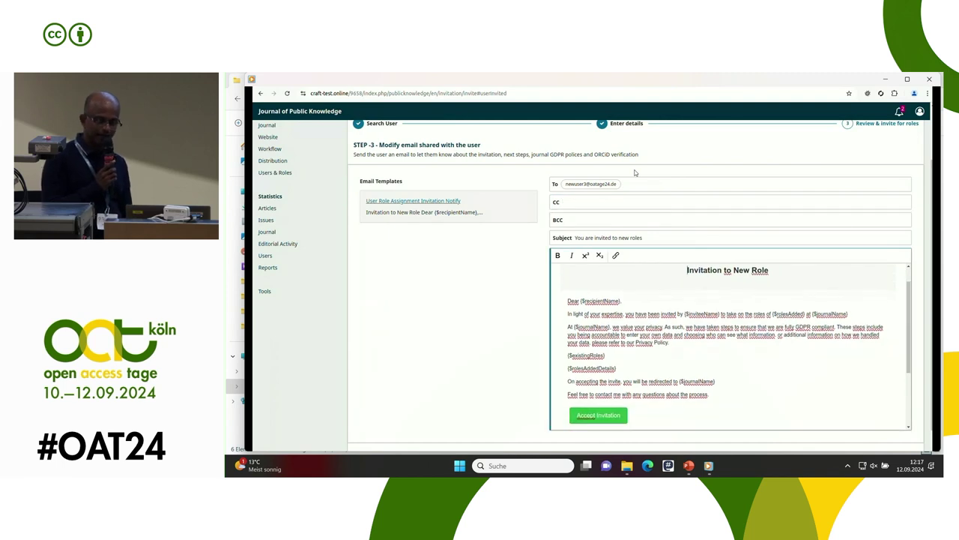
scroll(635, 173, "down", 1)
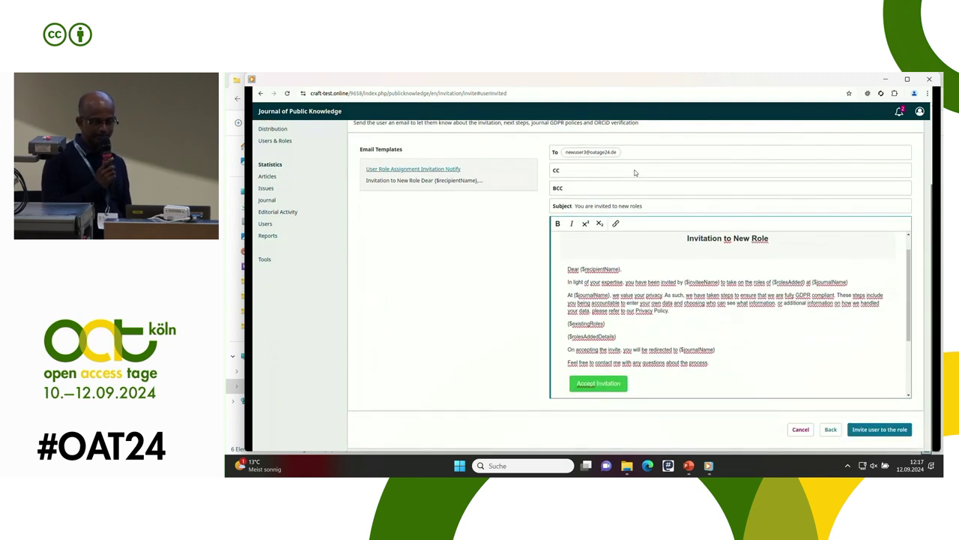
key("Page_Down")
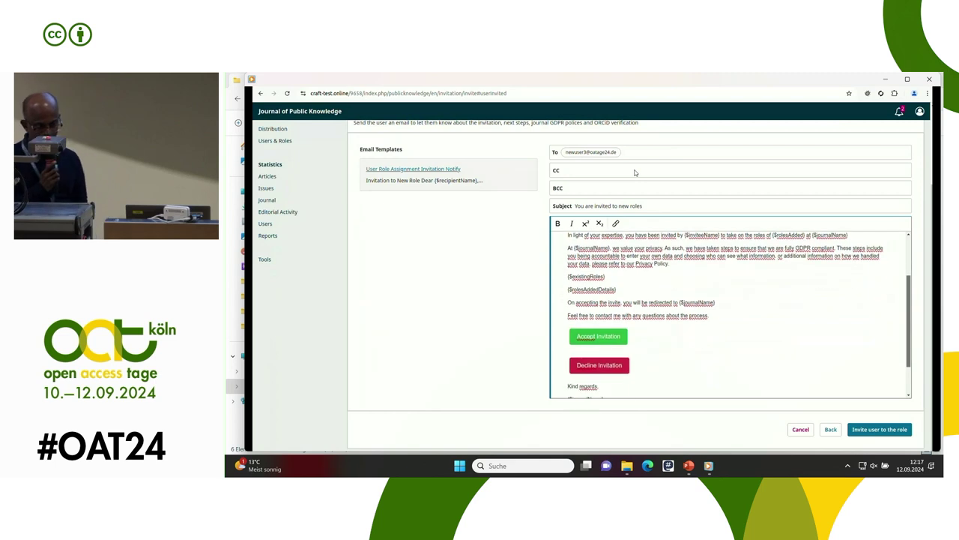
key("Page_Down")
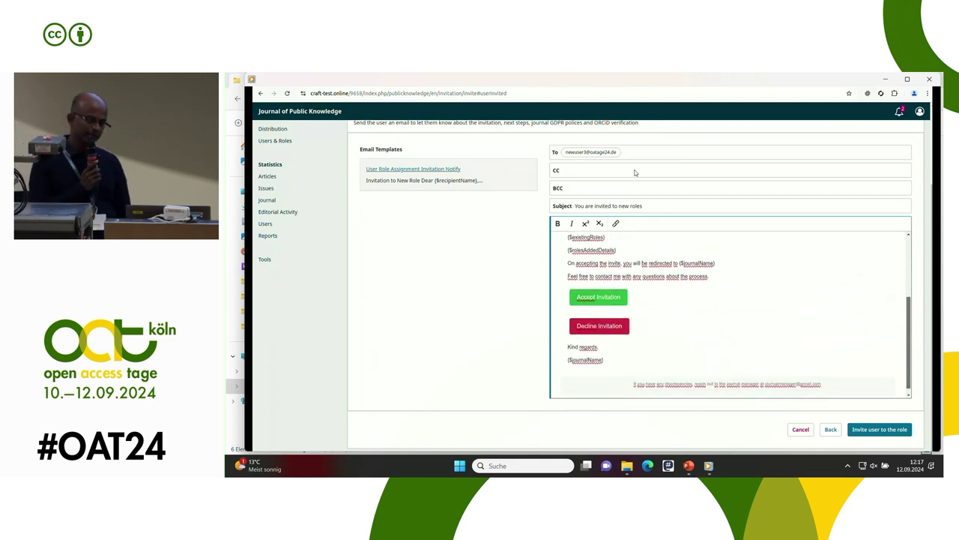
key("Page_Down")
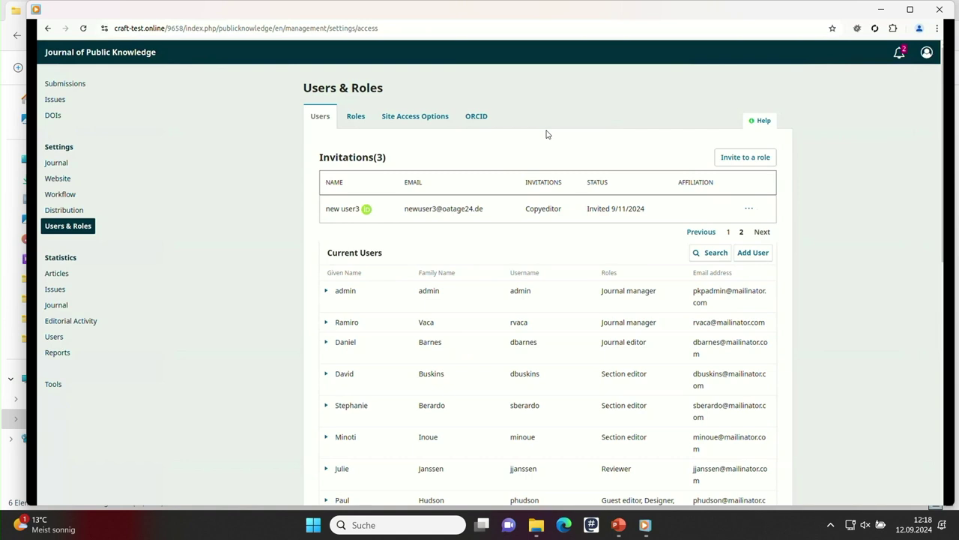
Switch to the Brave window showing the Mailtrap inbox
key("alt+Tab")
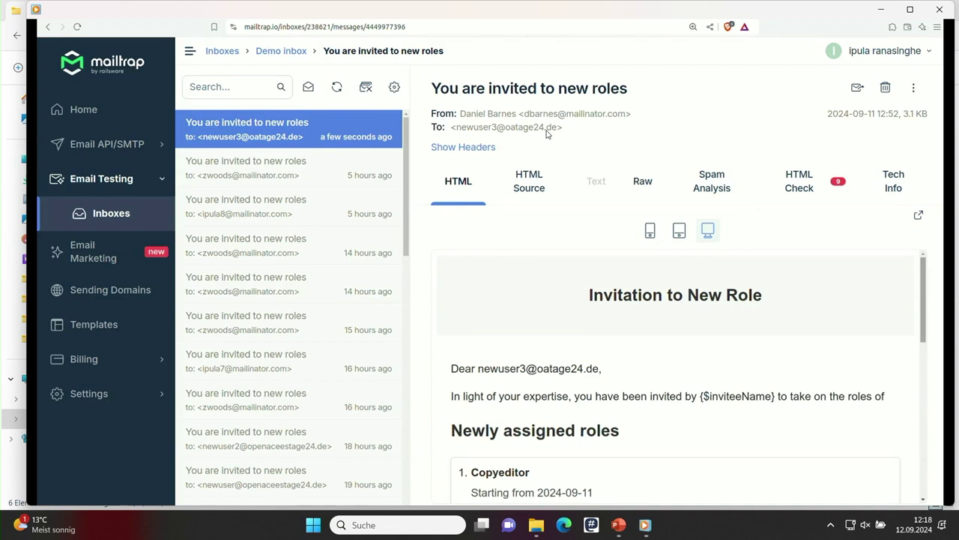
Read through the invitation e-mail in Mailtrap and accept the invitation
scroll(547, 134, "down", 2)
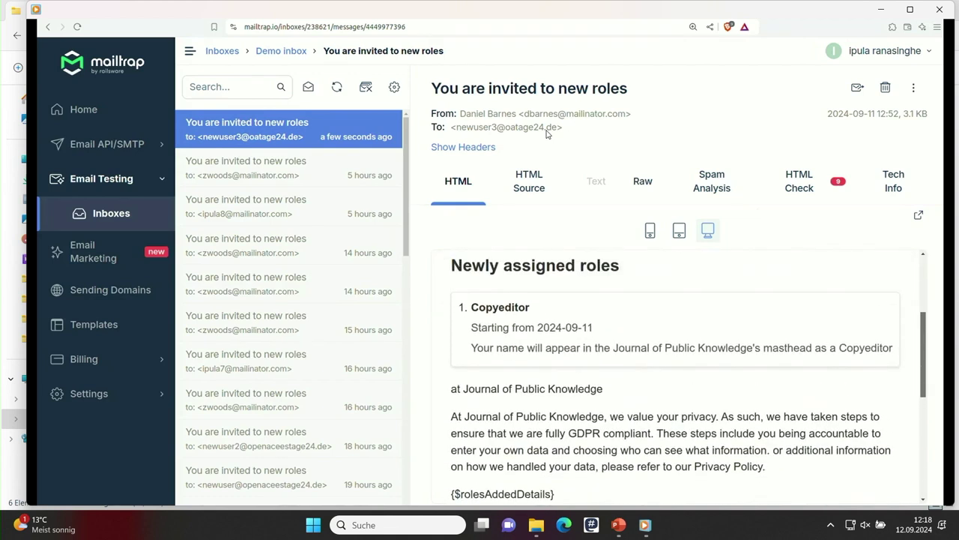
scroll(547, 134, "up", 1)
scroll(547, 134, "down", 1)
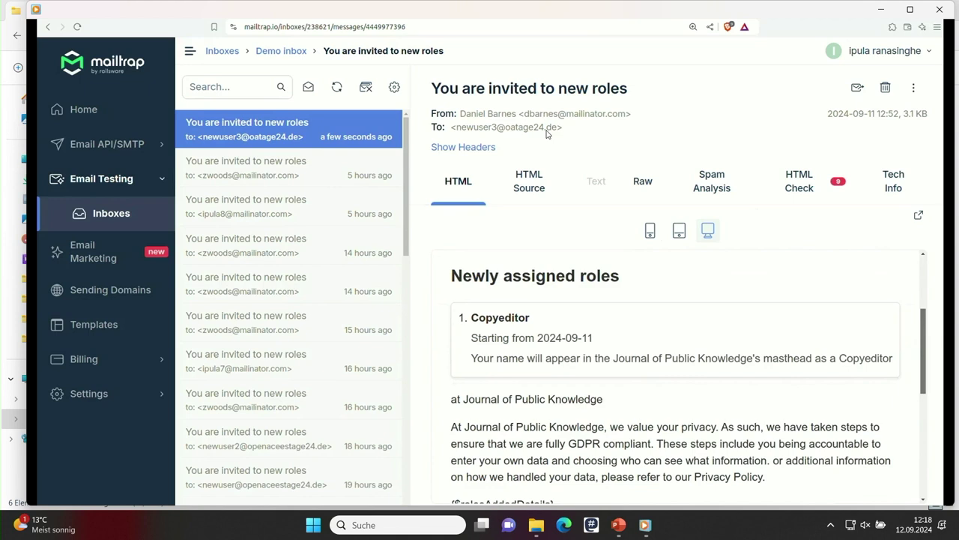
scroll(547, 134, "down", 2)
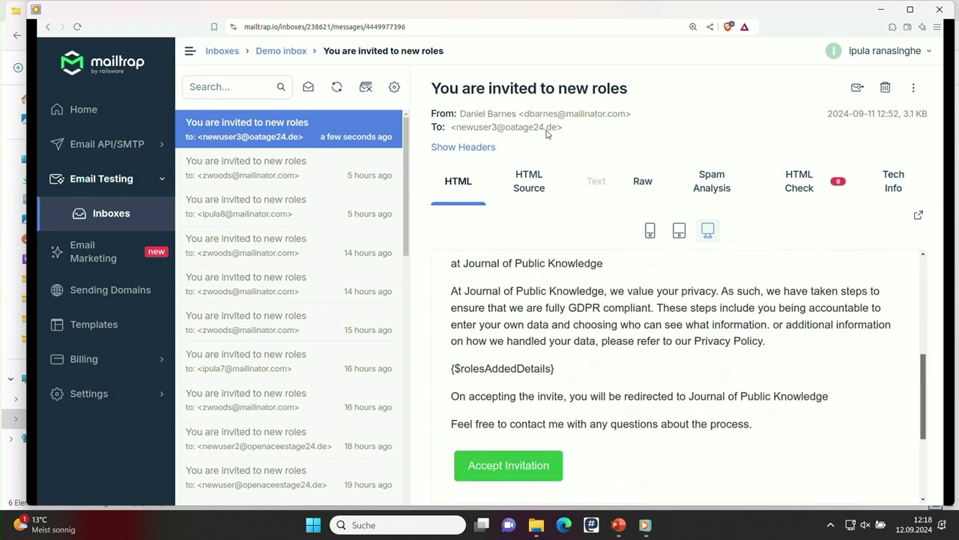
scroll(547, 133, "down", 1)
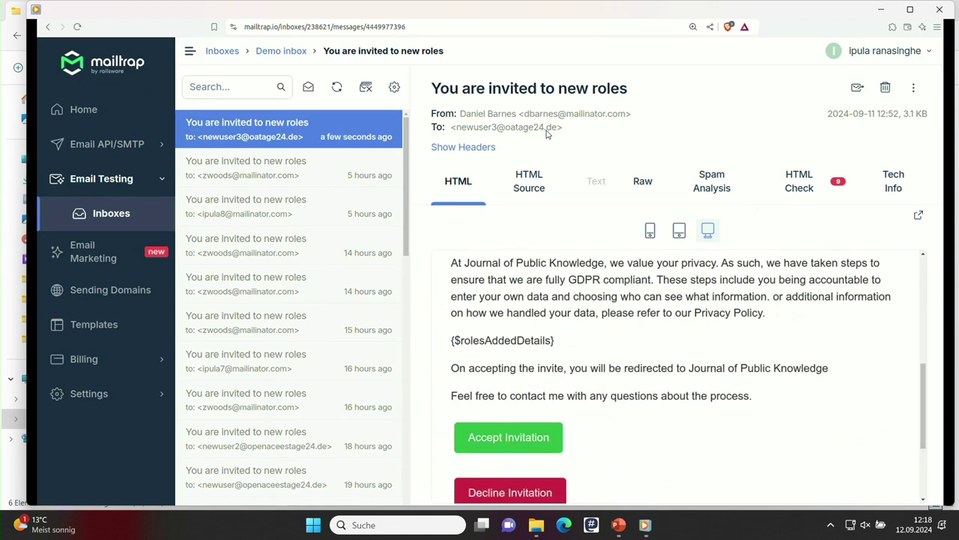
scroll(548, 133, "down", 1)
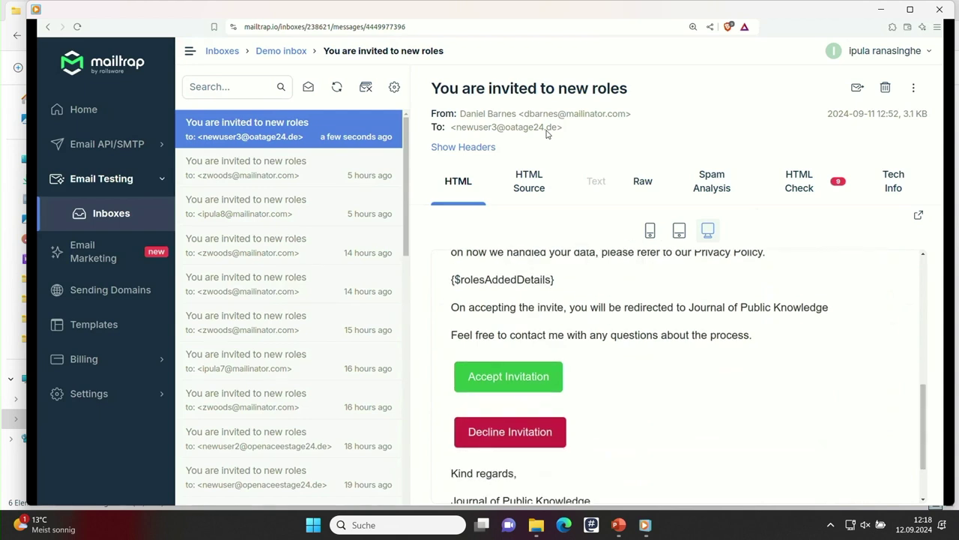
key("Return")
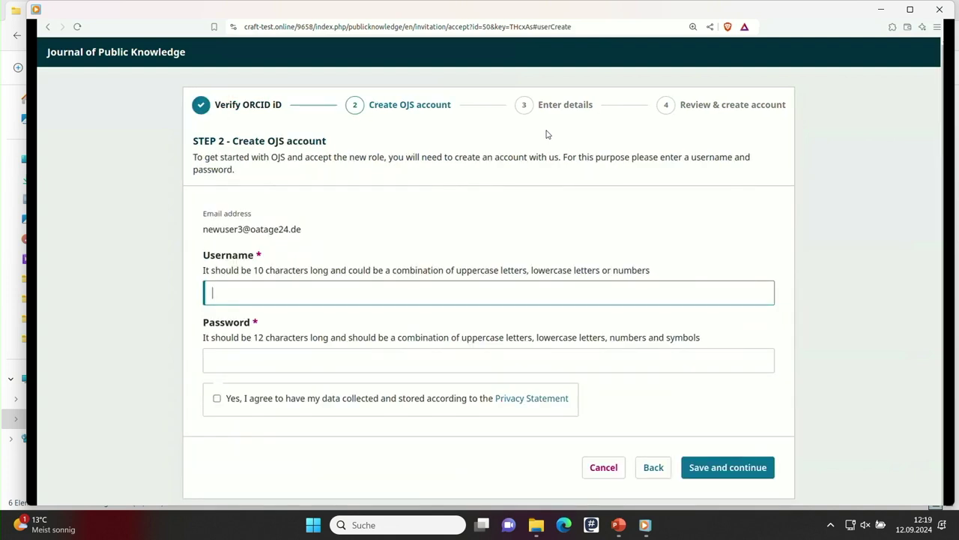
Create the OJS account with a username and password, agreeing to the privacy statement
key("Return")
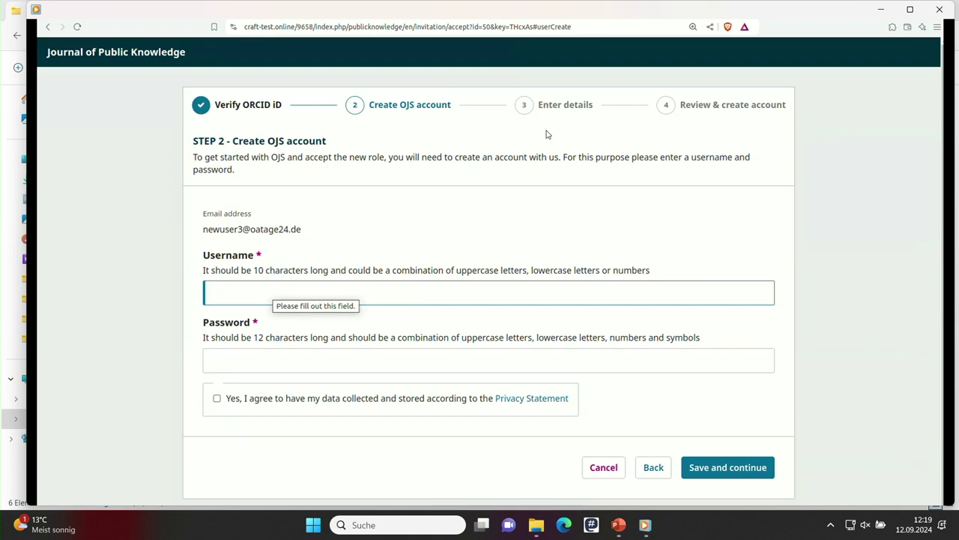
type("new")
type("user3")
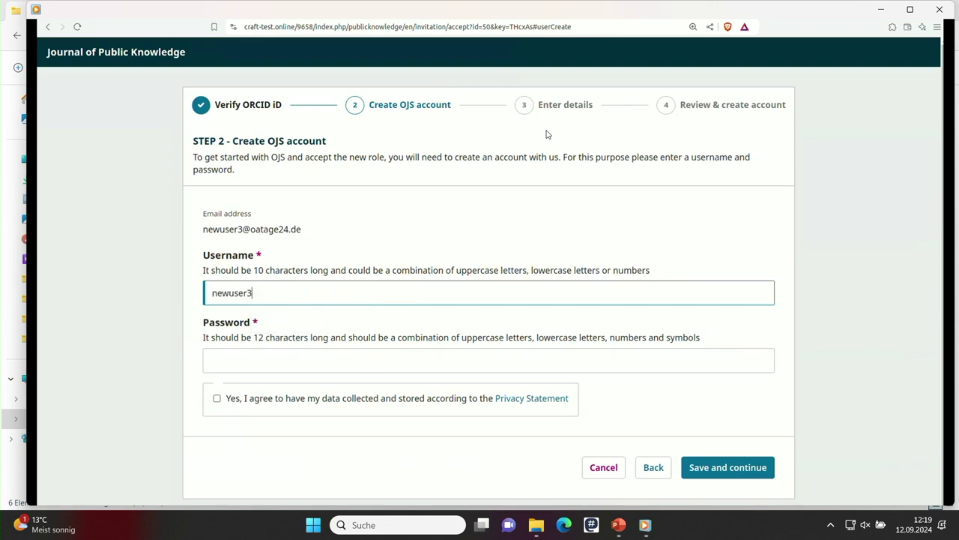
key("ctrl+a")
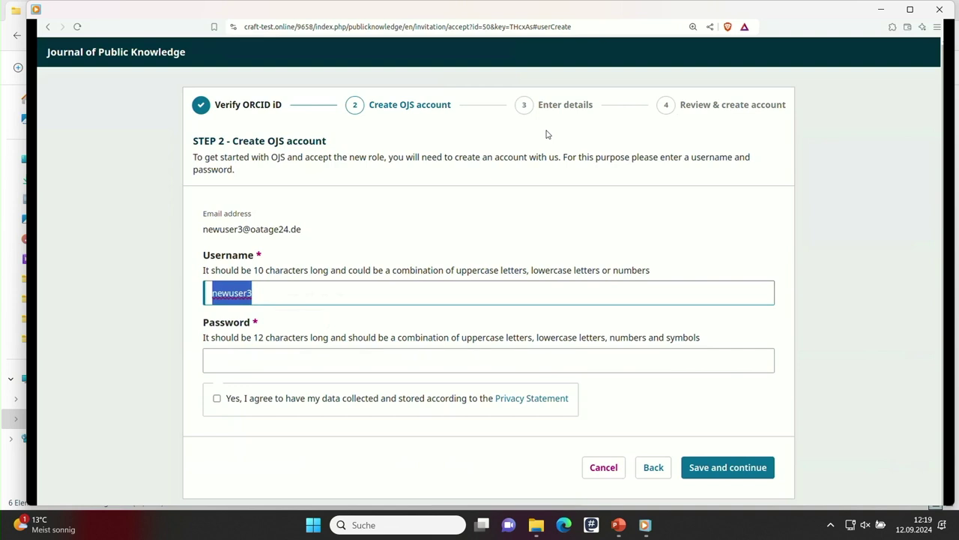
key("Tab")
type("•••••••••••••••")
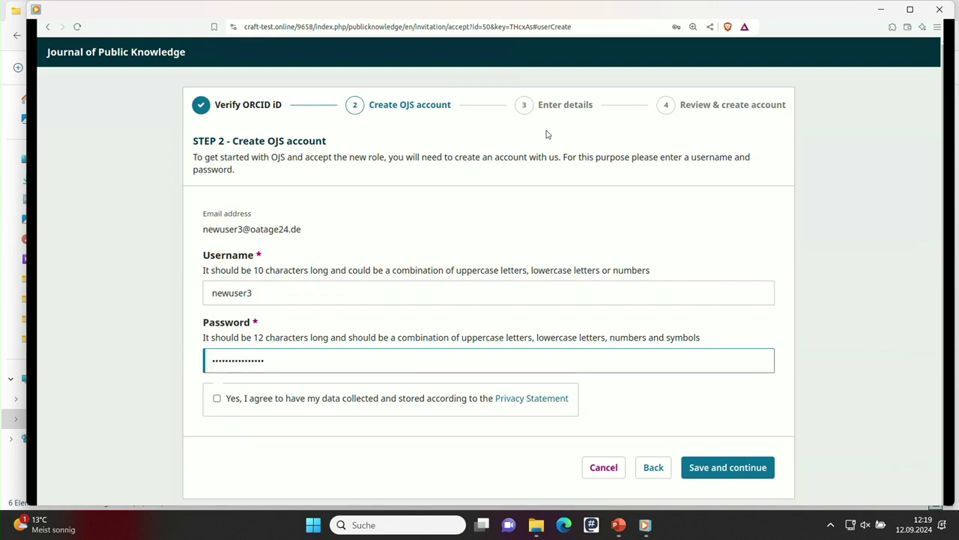
key("Tab")
key("space")
key("Tab")
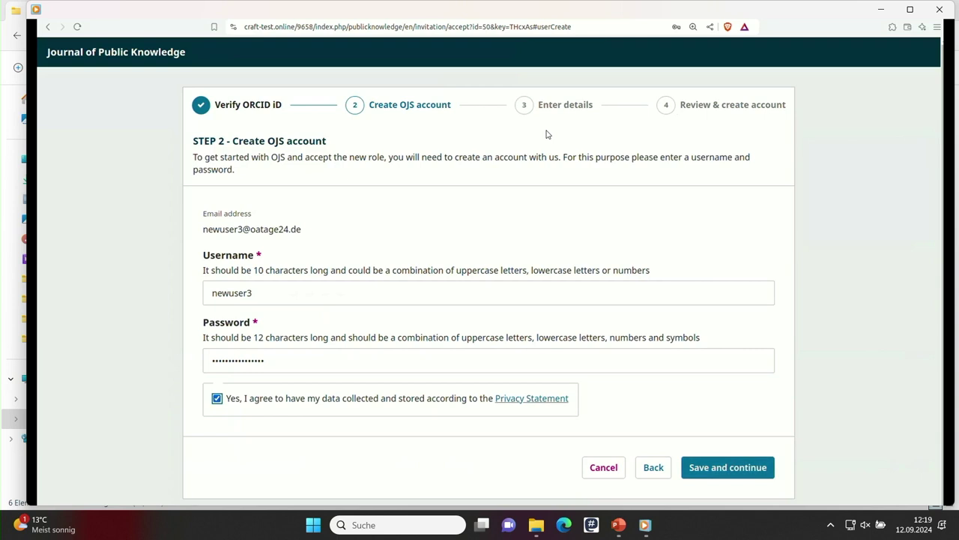
key("Tab")
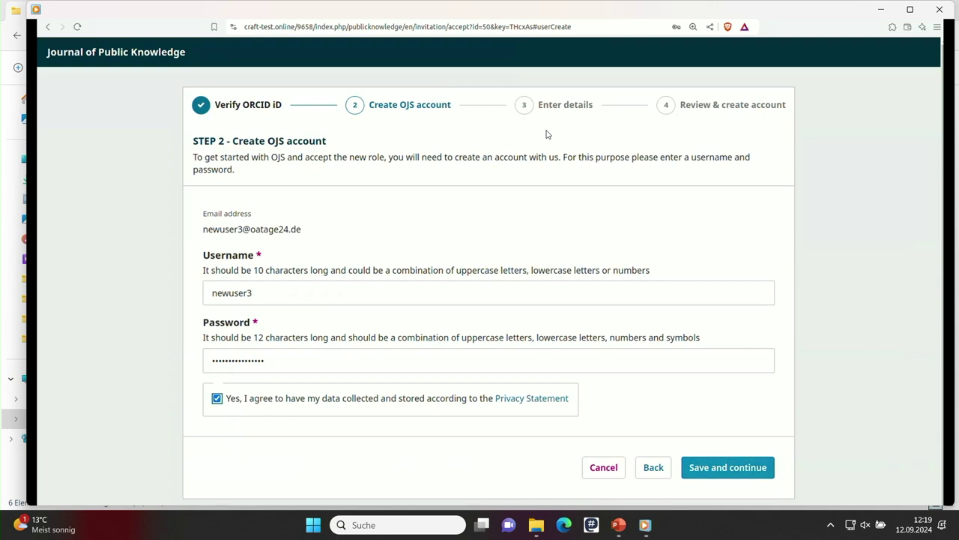
Save the account, then set affiliation 'university of hannover' with country Germany
key("Return")
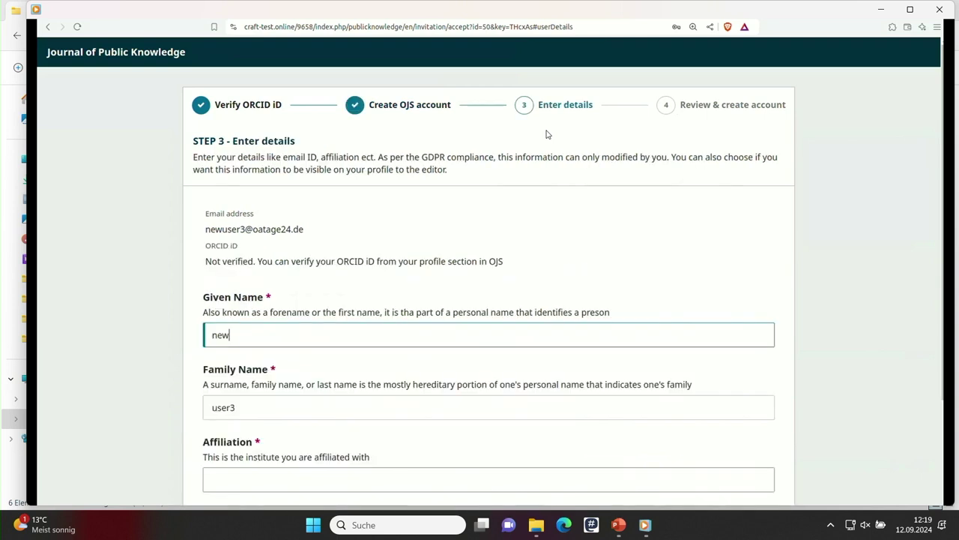
scroll(547, 134, "down", 2)
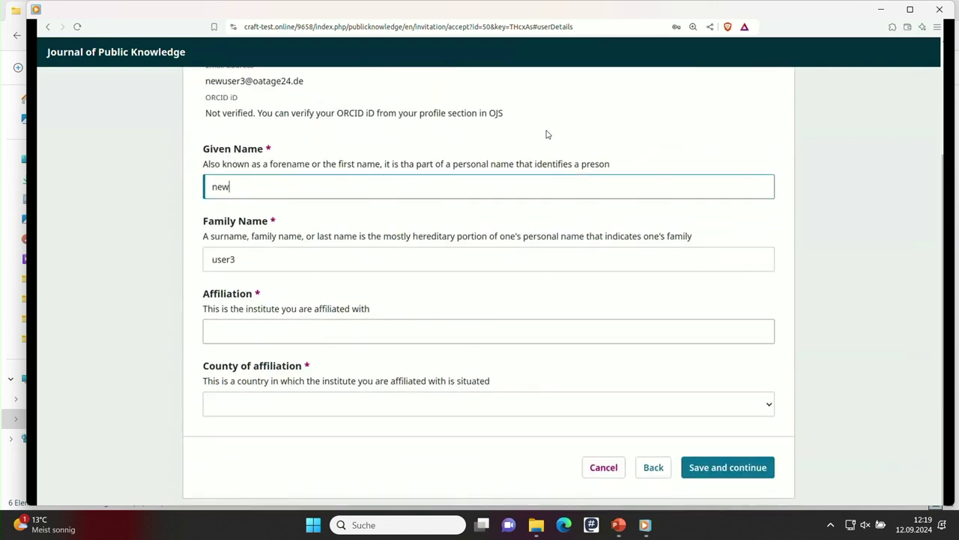
key("Tab")
key("Tab")
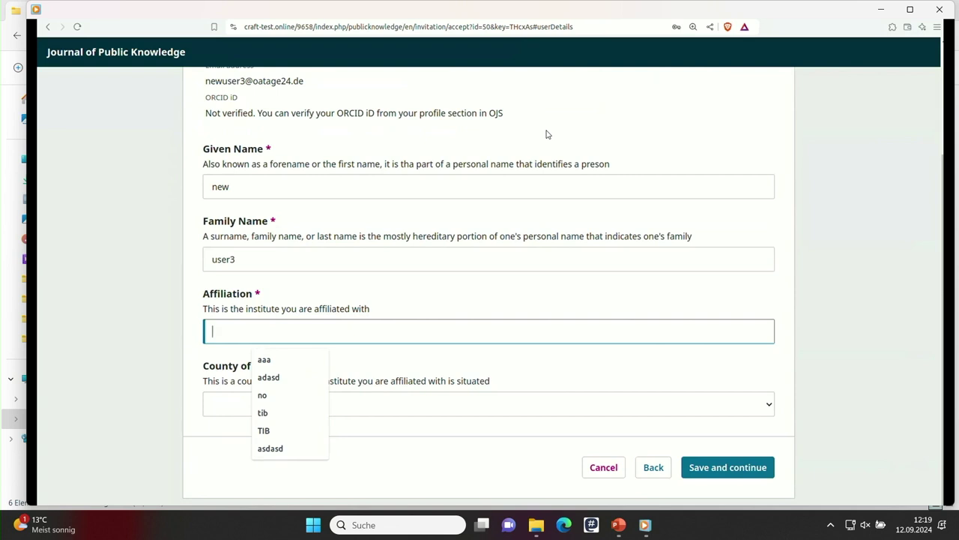
type("univer")
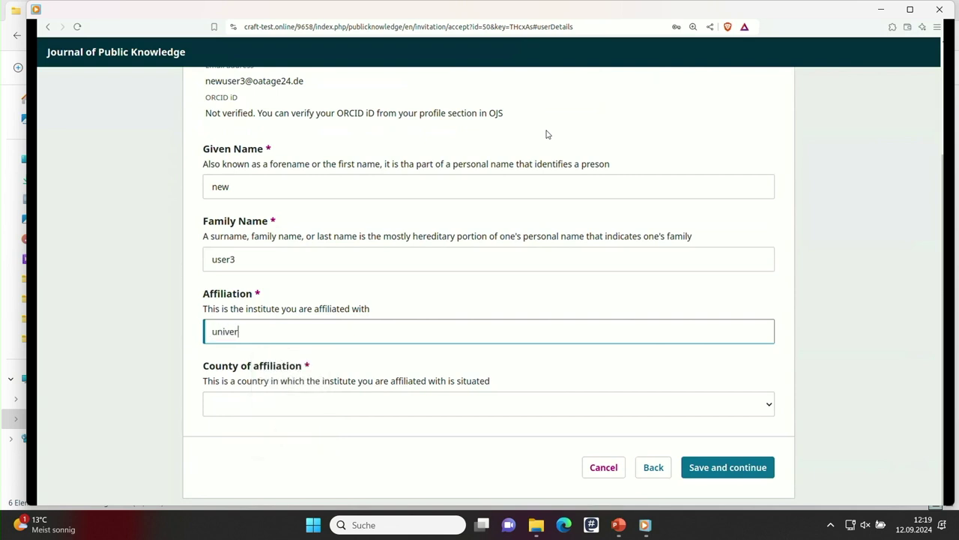
type("sity of hannover")
key("Tab")
key("alt+Down")
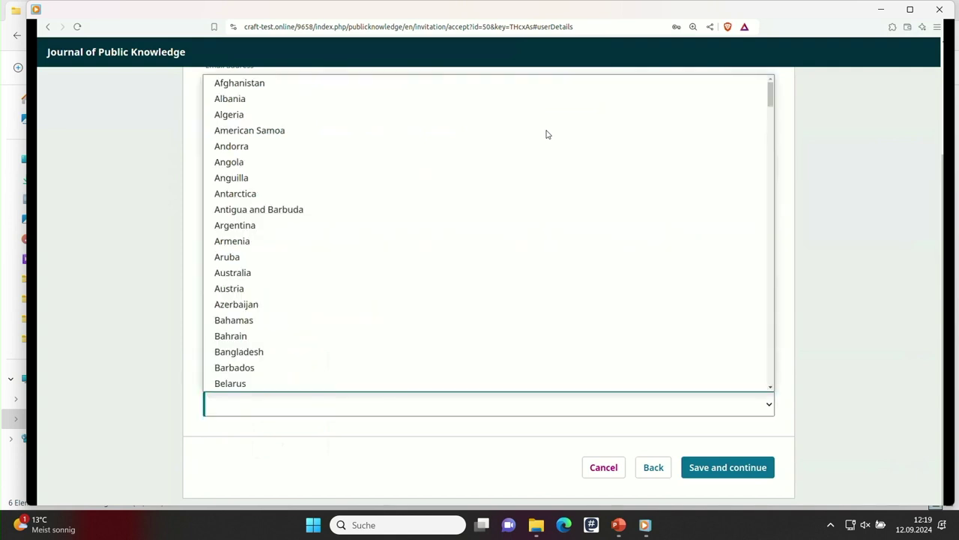
key("g")
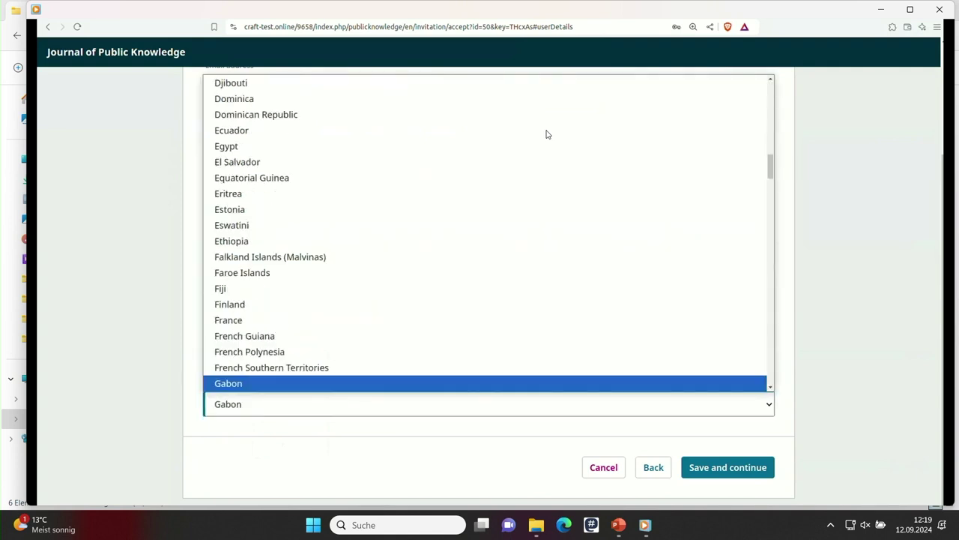
key("Down")
key("Down")
key("Down")
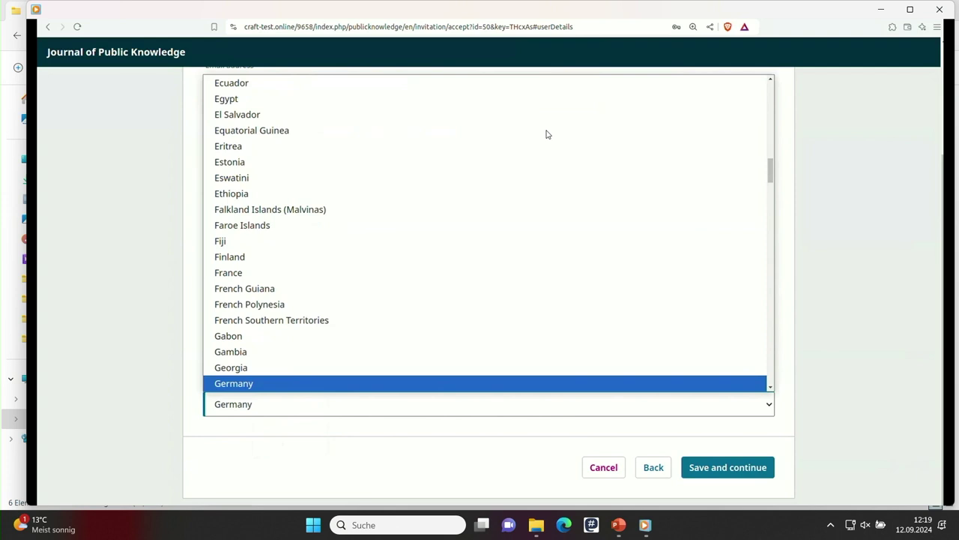
key("Return")
key("Return")
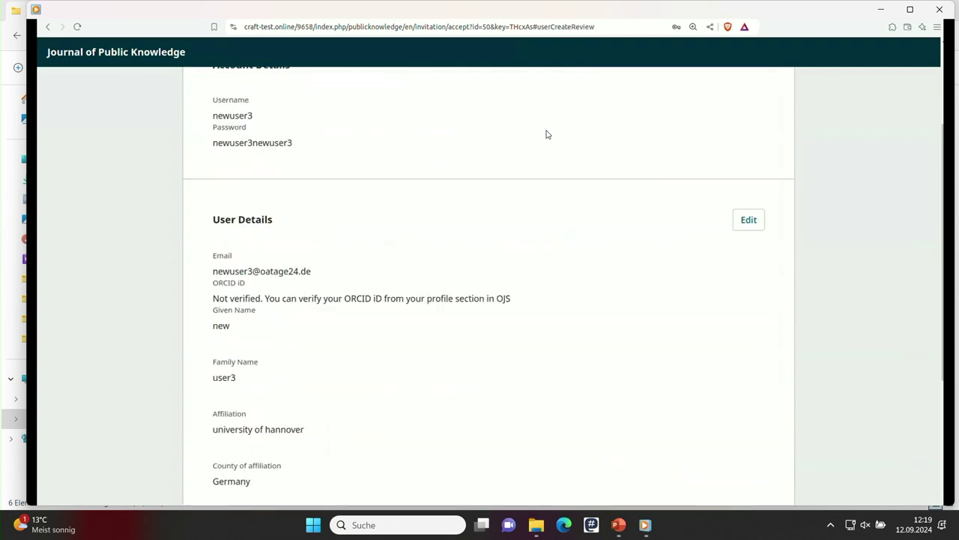
Review the details and Copyeditor role starting 2024-09-11, then accept and continue to OJS
scroll(546, 134, "down", 1)
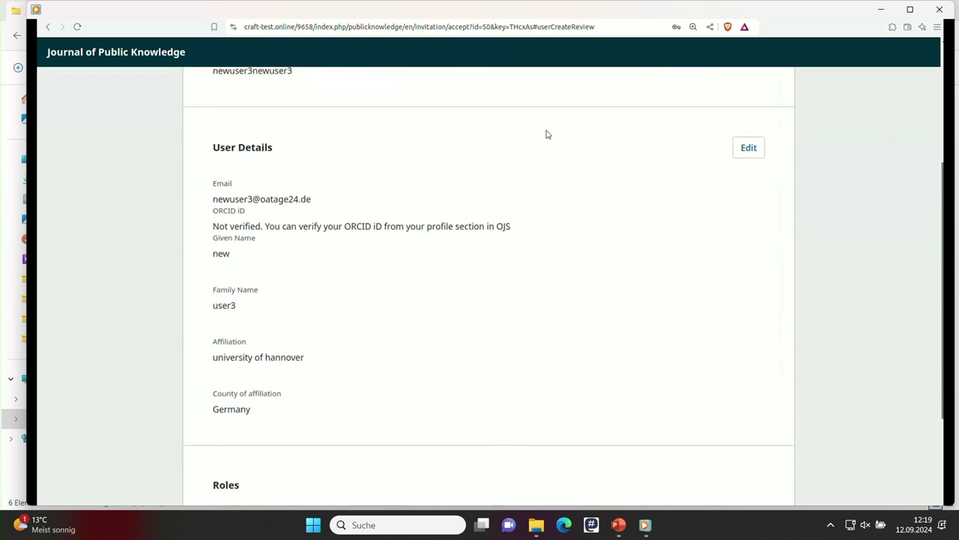
scroll(547, 134, "down", 2)
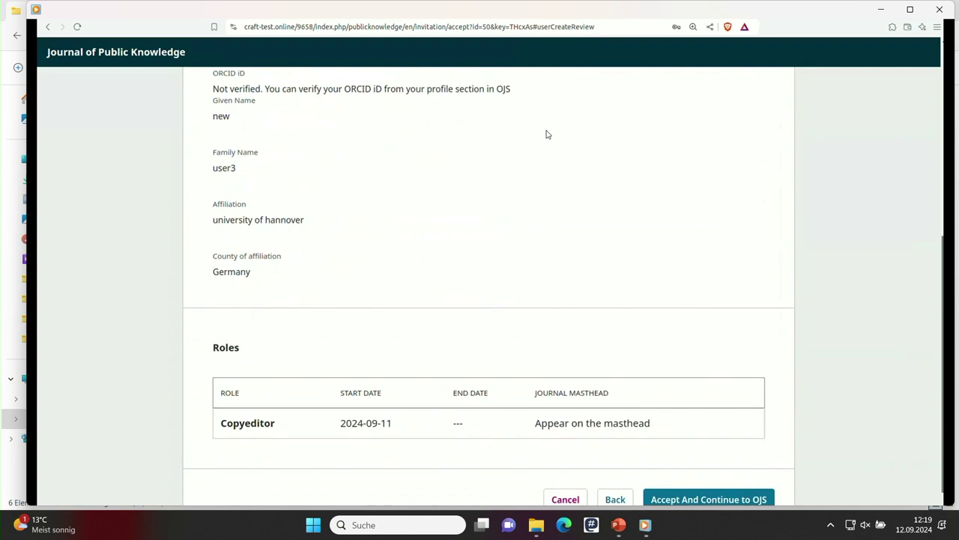
scroll(547, 134, "up", 1)
scroll(546, 134, "up", 2)
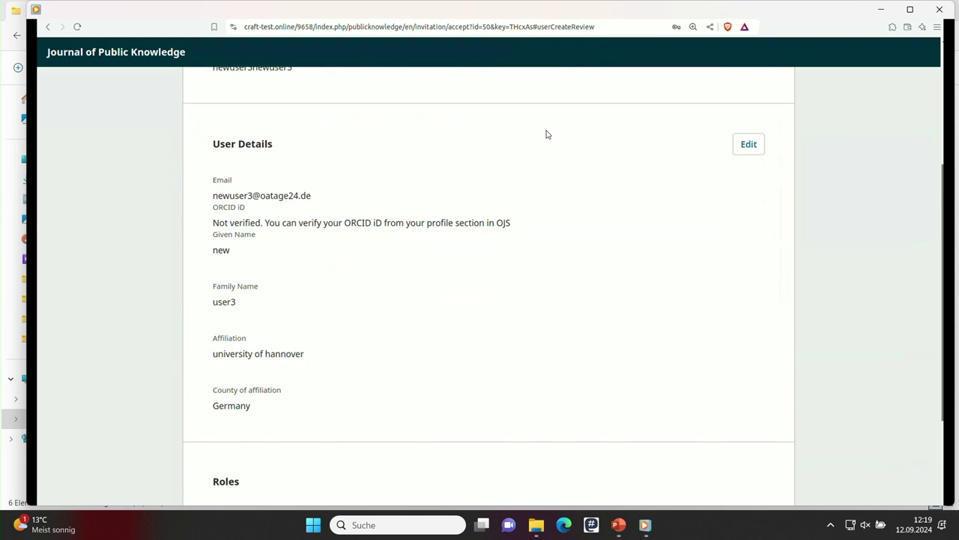
scroll(547, 134, "down", 1)
scroll(546, 134, "up", 1)
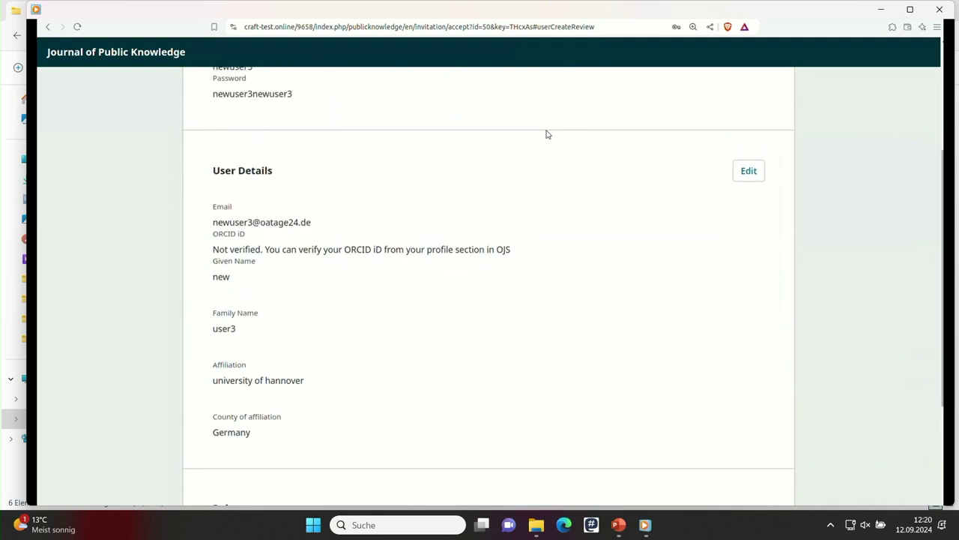
scroll(547, 134, "down", 3)
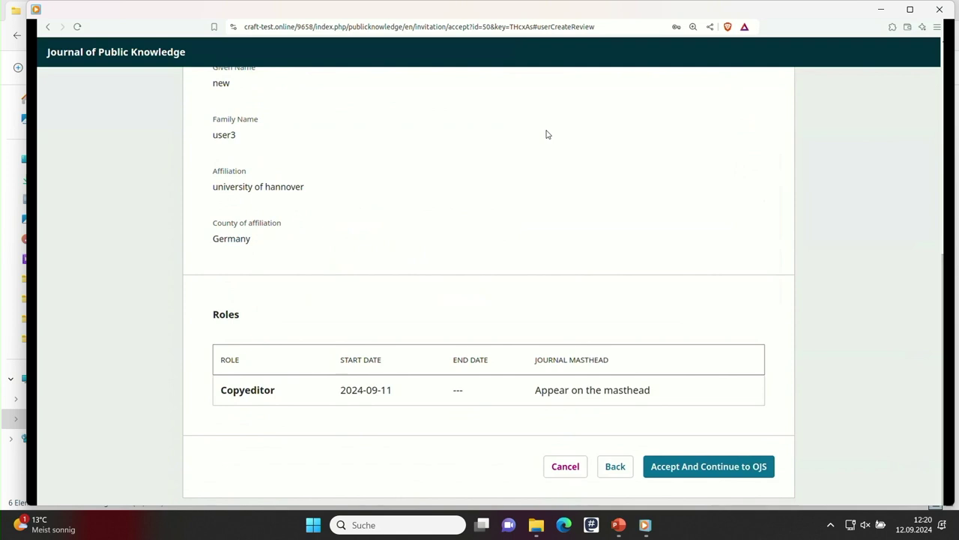
key("Return")
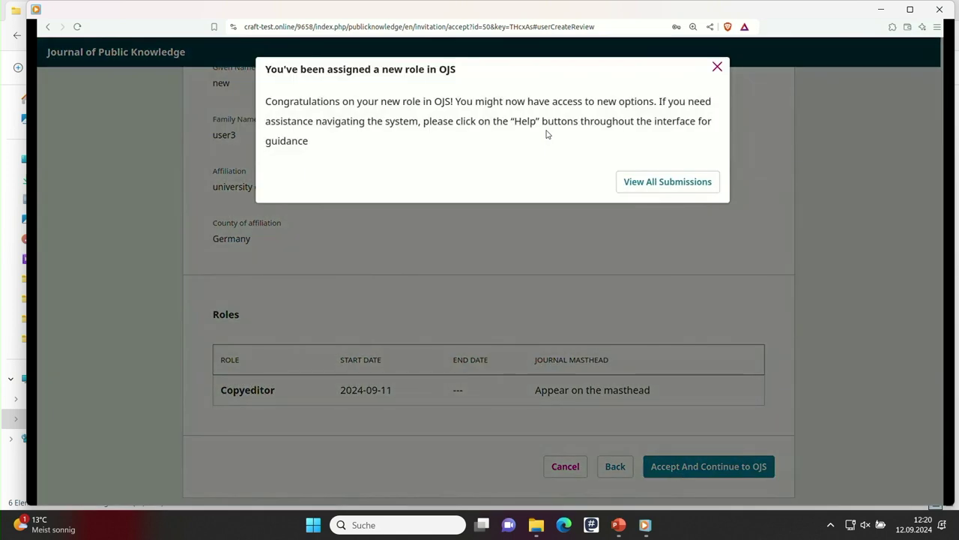
Log in with the new account and check the empty Submissions dashboard's Archived tab
key("Return")
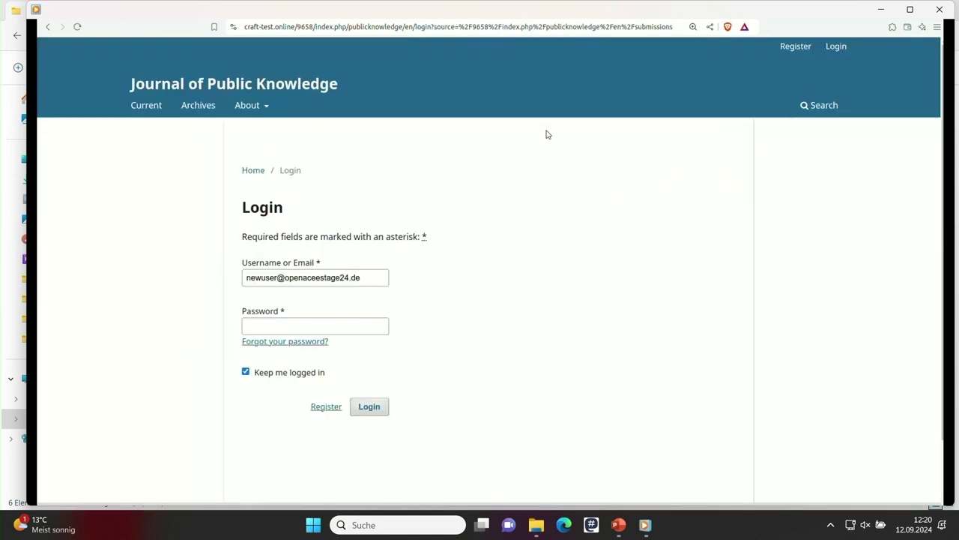
key("Tab")
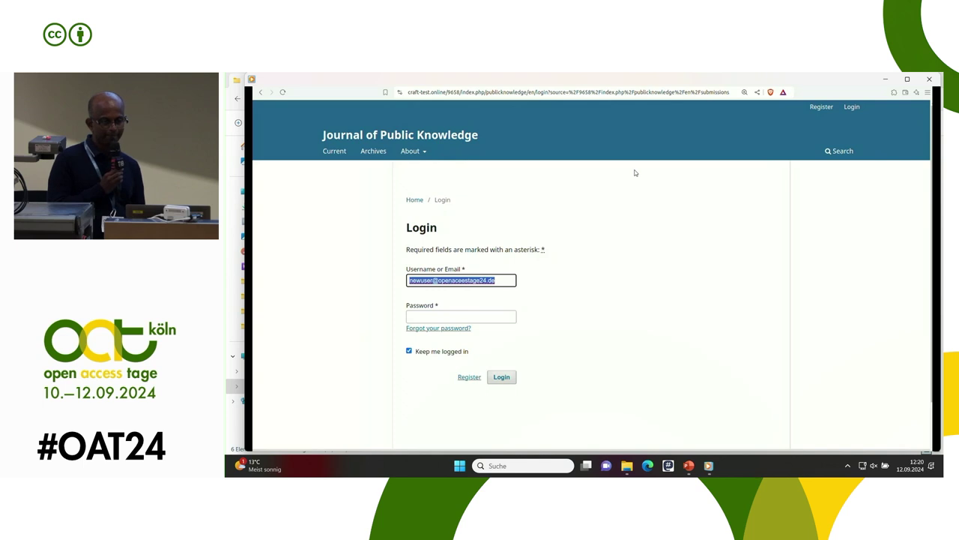
type("newuser3")
key("Tab")
type("openaccesstage24")
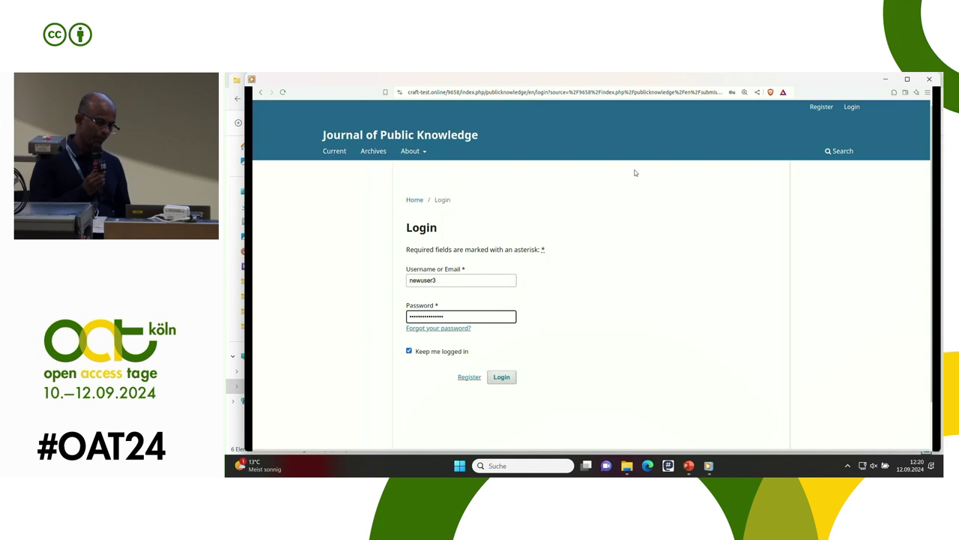
key("Return")
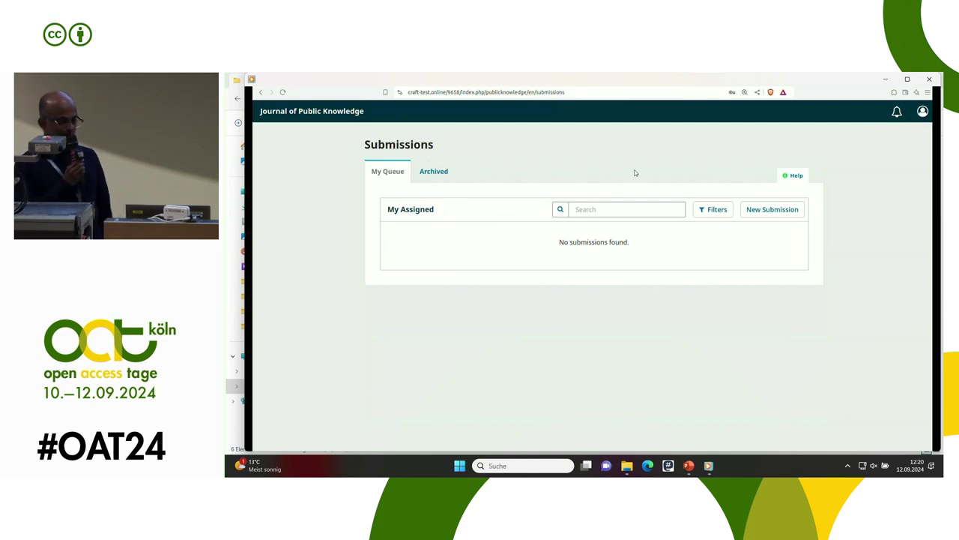
key("Right")
Switch to PowerPoint and select slide 12, 'T4.1 Multilingualism'
key("alt")
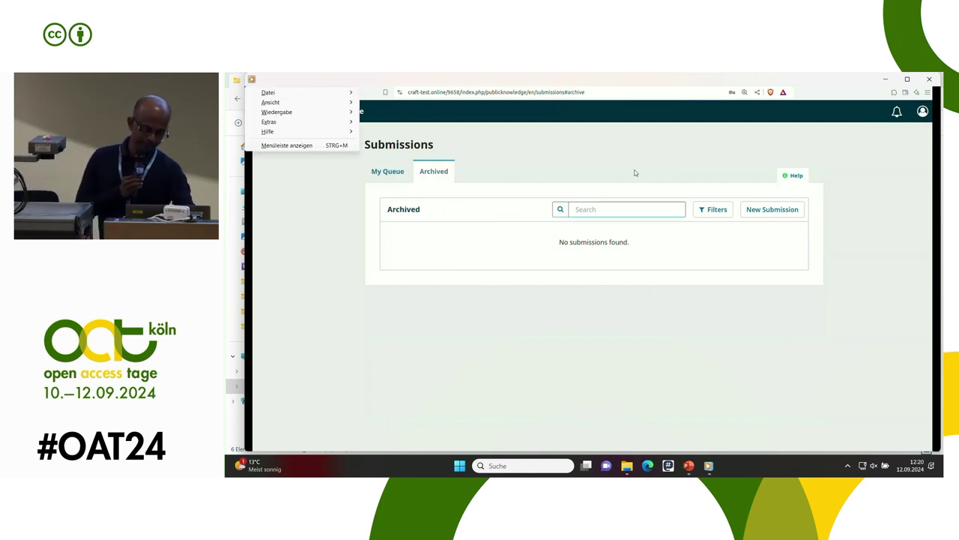
key("alt+Tab")
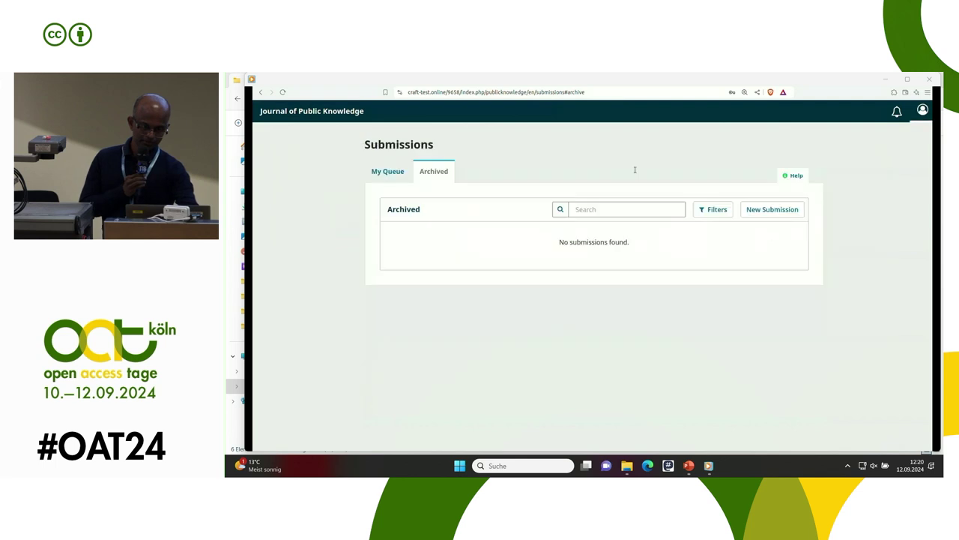
key("alt+Tab")
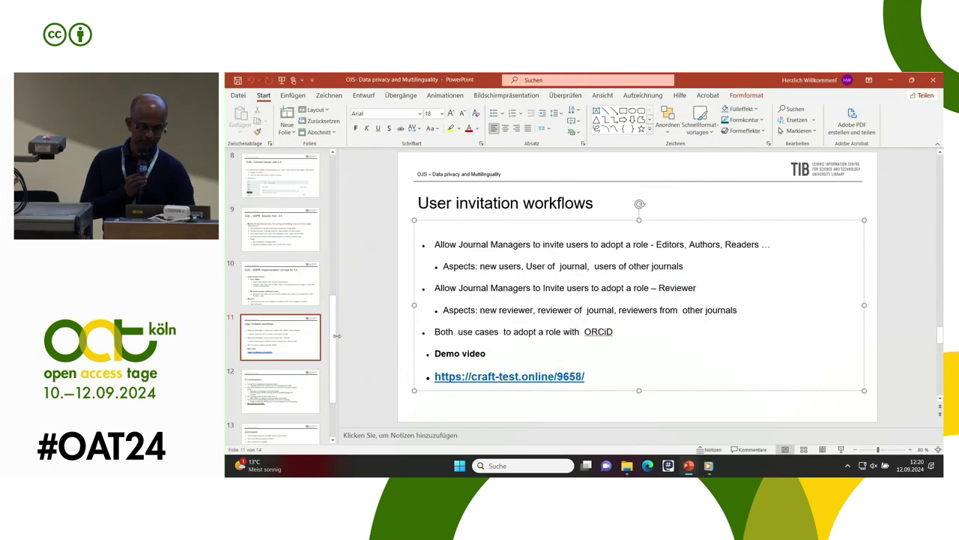
left_click(304, 390)
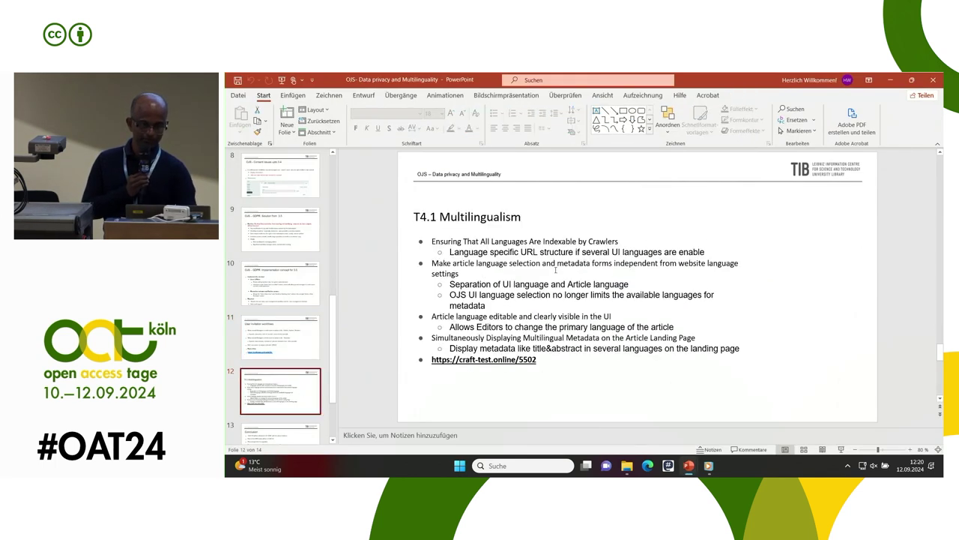